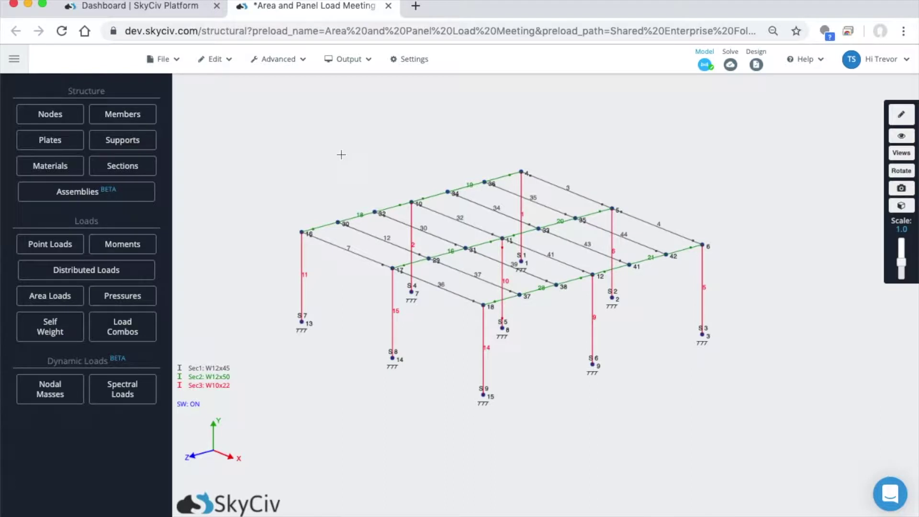
- Create area load 1 and set its load type to One-Way
{"action": "left_click", "coordinate": [52, 302]}
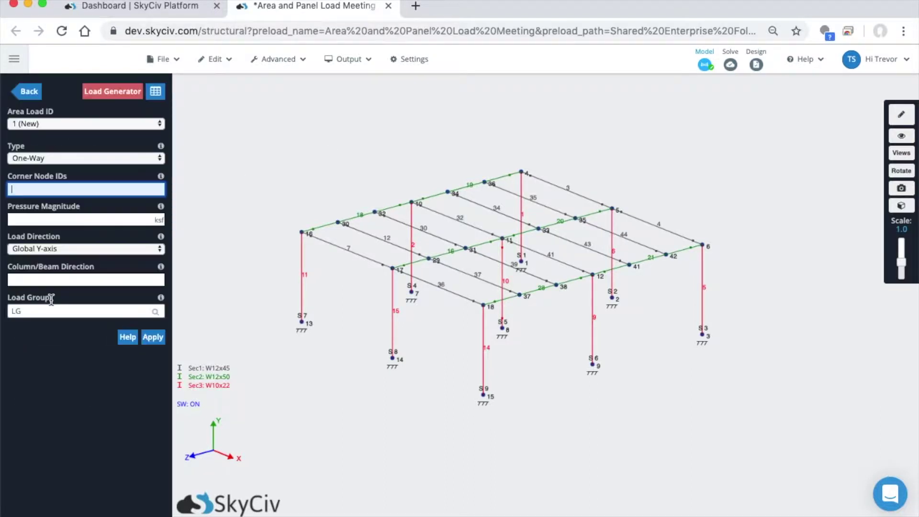
{"action": "left_click", "coordinate": [151, 163]}
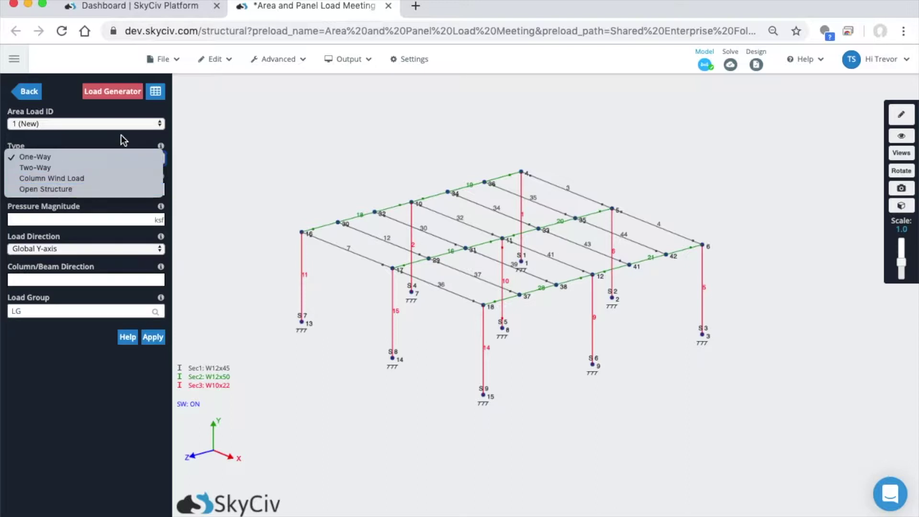
{"action": "left_click", "coordinate": [122, 153]}
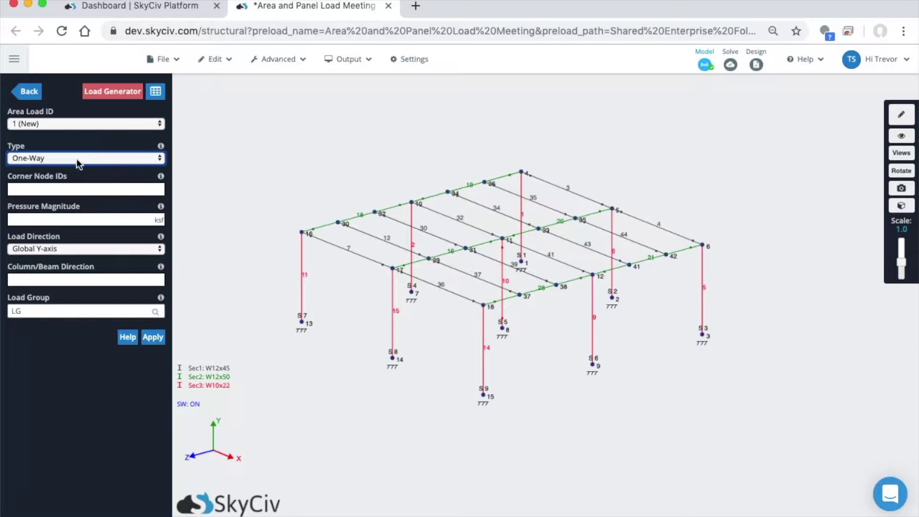
{"action": "left_click", "coordinate": [60, 159]}
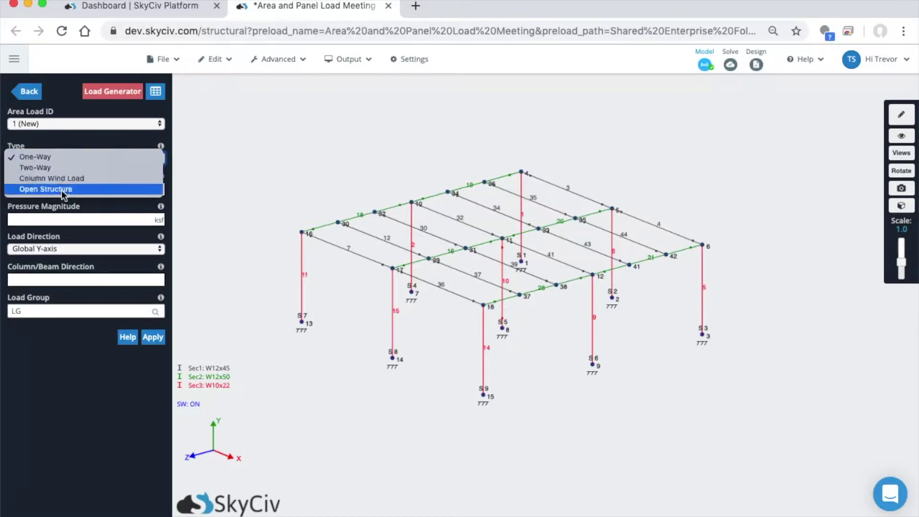
{"action": "left_click", "coordinate": [67, 141]}
{"action": "left_click", "coordinate": [62, 163]}
{"action": "left_click", "coordinate": [67, 145]}
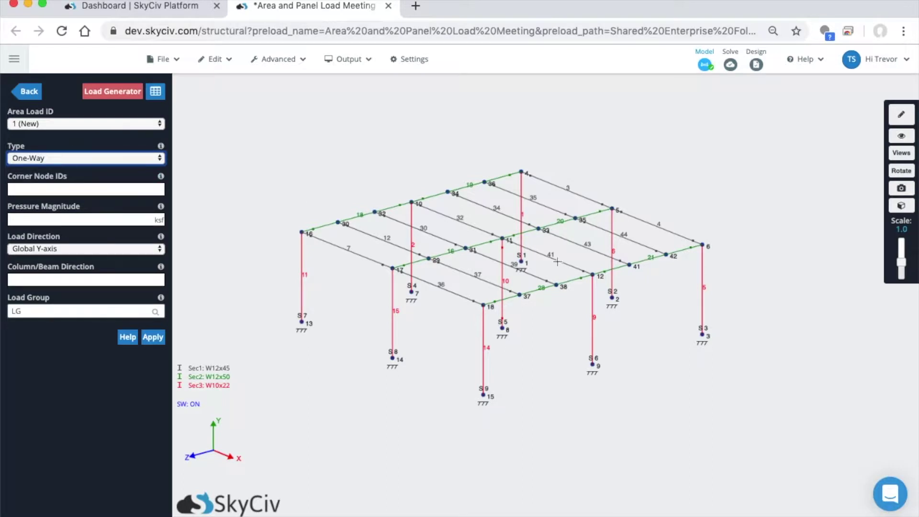
{"action": "left_click_drag", "start_coordinate": [431, 310], "coordinate": [427, 338]}
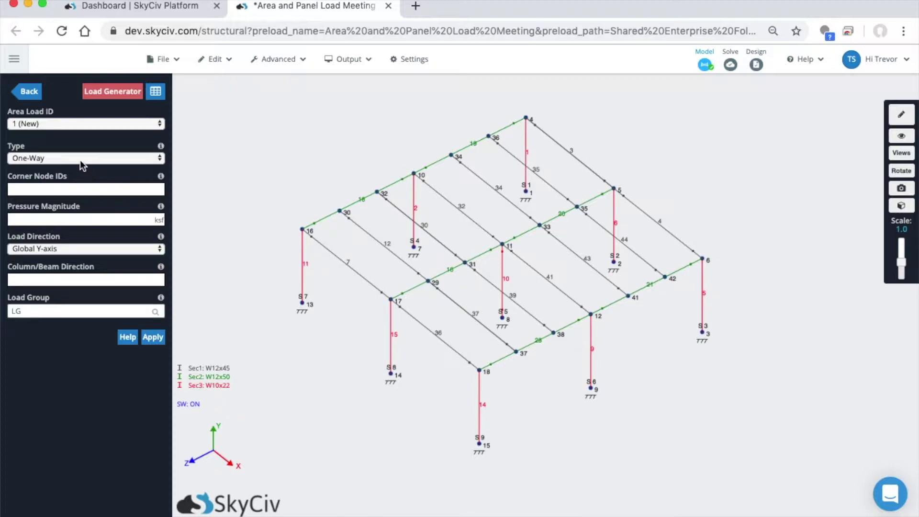
{"action": "left_click", "coordinate": [120, 158]}
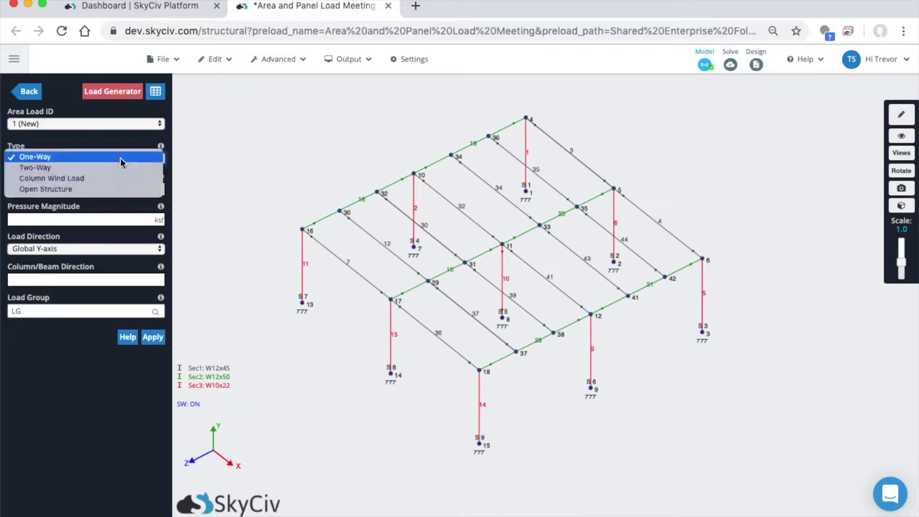
{"action": "left_click", "coordinate": [113, 159]}
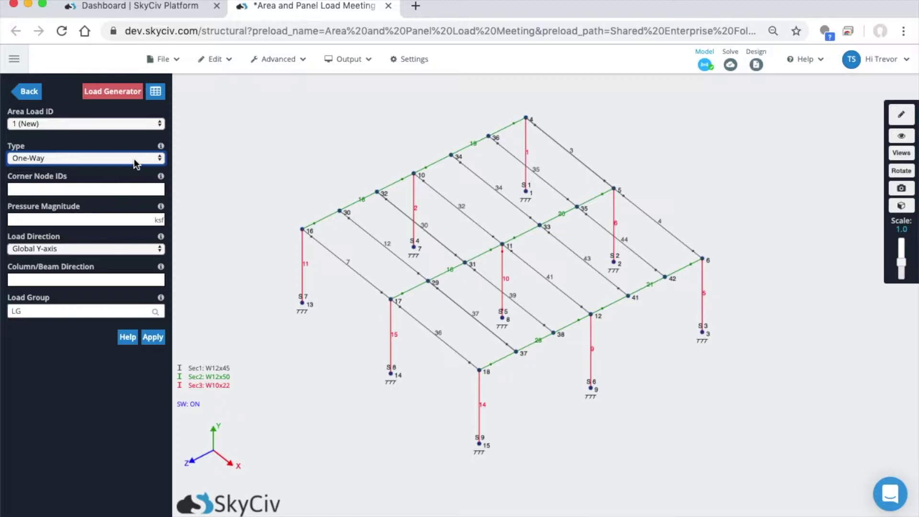
{"action": "left_click", "coordinate": [148, 161]}
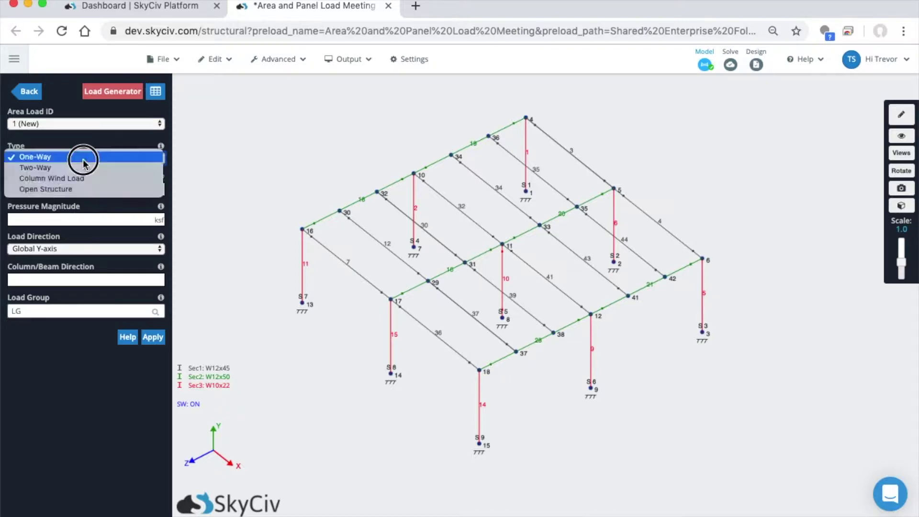
{"action": "left_click", "coordinate": [48, 152]}
{"action": "left_click", "coordinate": [77, 187]}
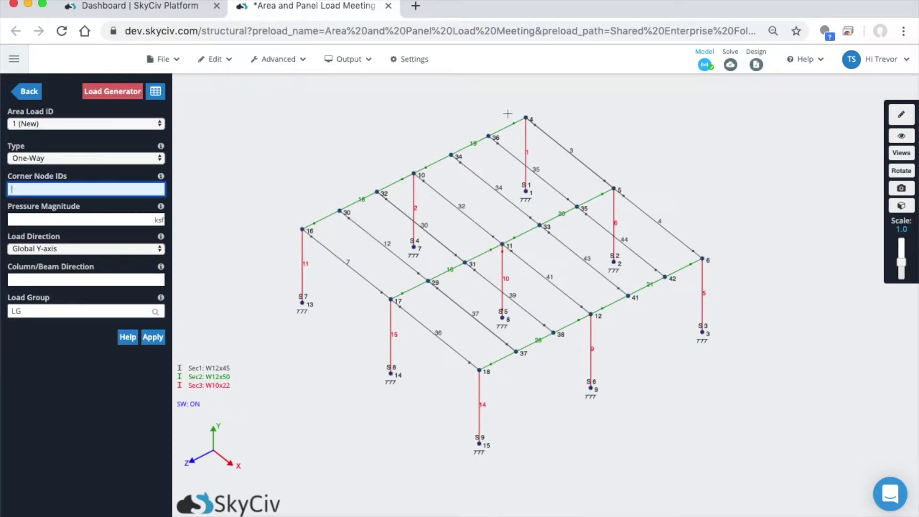
{"action": "left_click", "coordinate": [302, 229]}
- Complete the corner nodes as 16,18,6,4 and enter a -0.1 ksf pressure magnitude
{"action": "type", "text": "4"}
{"action": "left_click", "coordinate": [62, 219]}
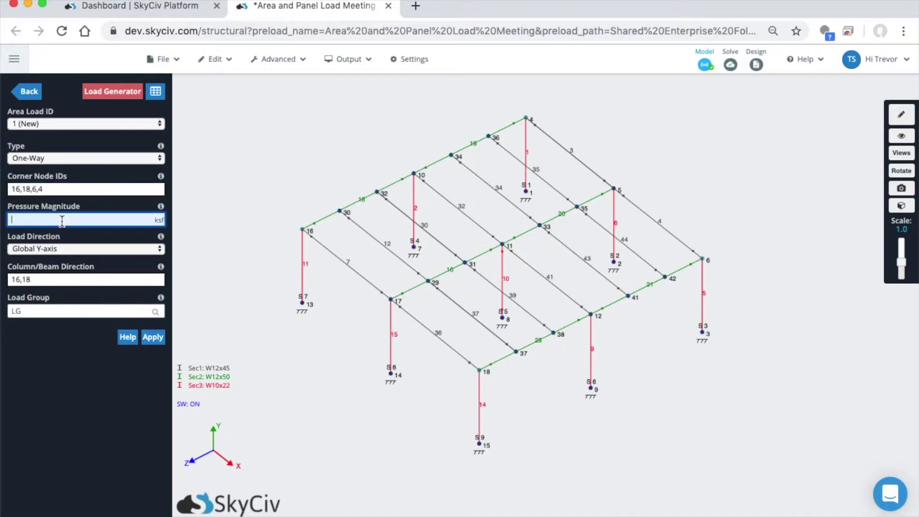
{"action": "type", "text": "-0.100"}
- Keep the load direction on Global Y-axis and check the span direction 16,18
{"action": "left_click", "coordinate": [70, 251]}
{"action": "left_click", "coordinate": [43, 249]}
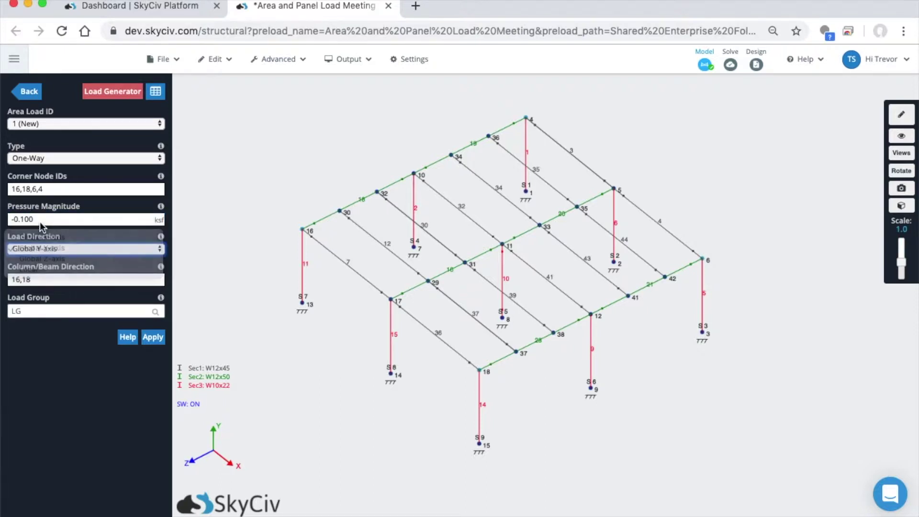
{"action": "left_click", "coordinate": [58, 284]}
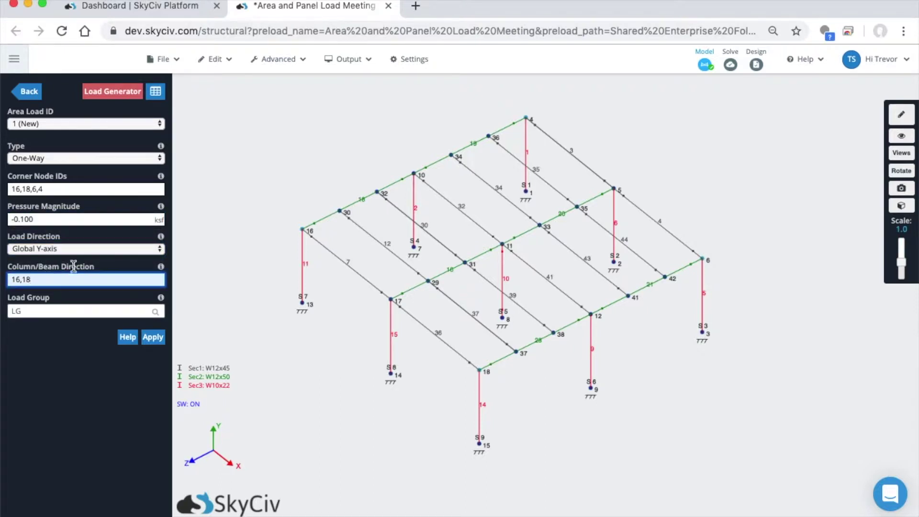
{"action": "left_click", "coordinate": [101, 268]}
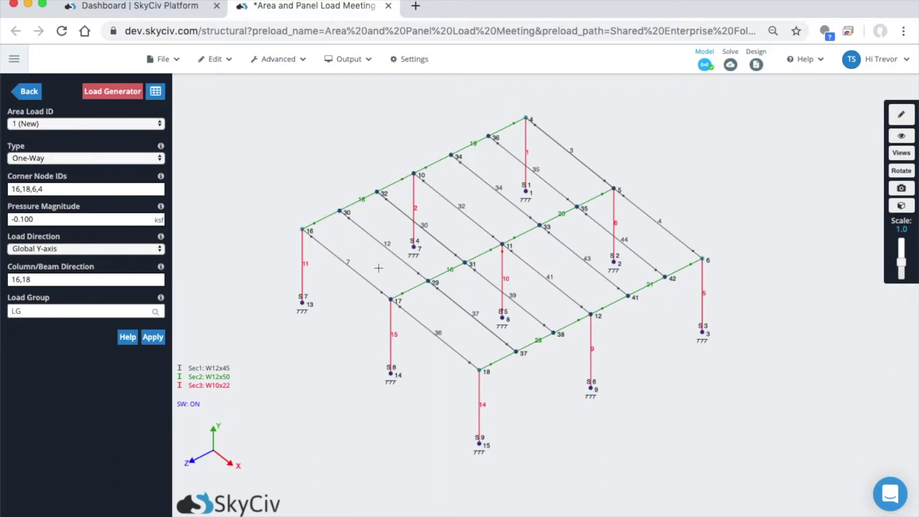
{"action": "left_click_drag", "start_coordinate": [359, 306], "coordinate": [399, 302]}
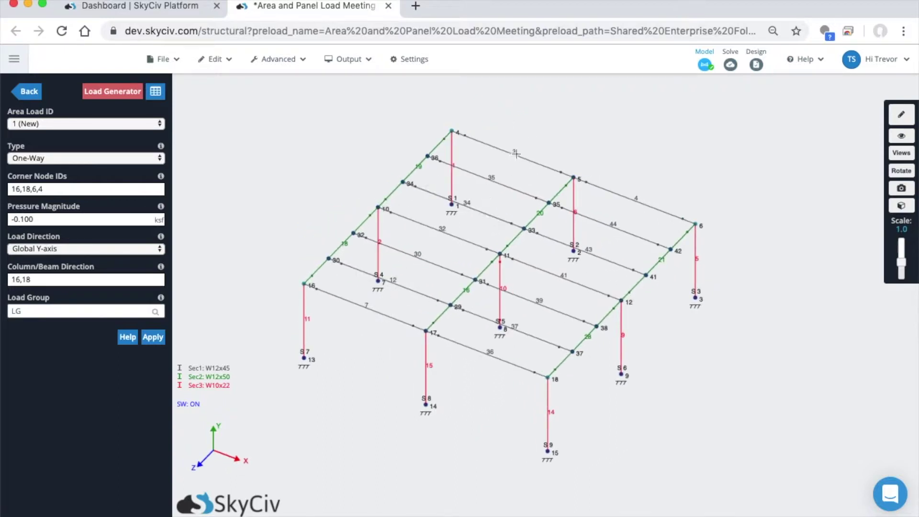
- Orbit the frame from several angles, then select member 16 (nodes 11–17, W12x50)
{"action": "left_click_drag", "start_coordinate": [351, 358], "coordinate": [401, 295]}
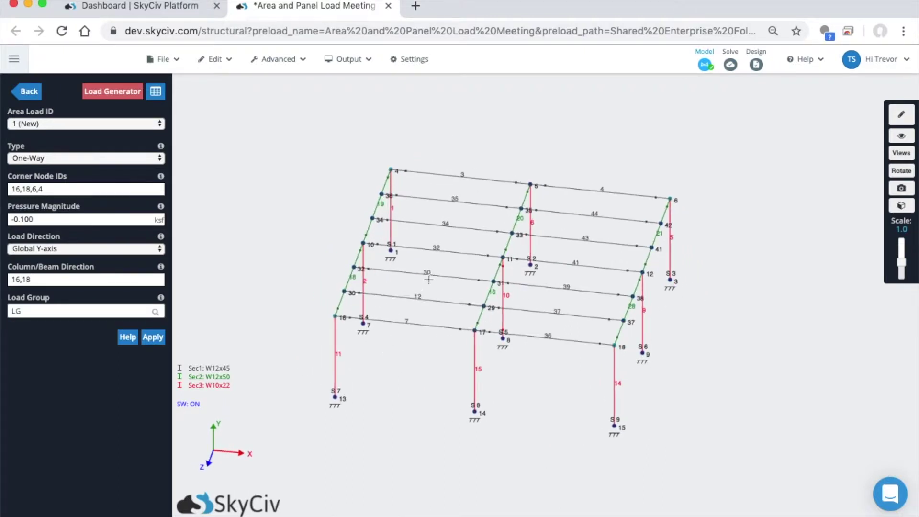
{"action": "left_click_drag", "start_coordinate": [396, 366], "coordinate": [373, 373]}
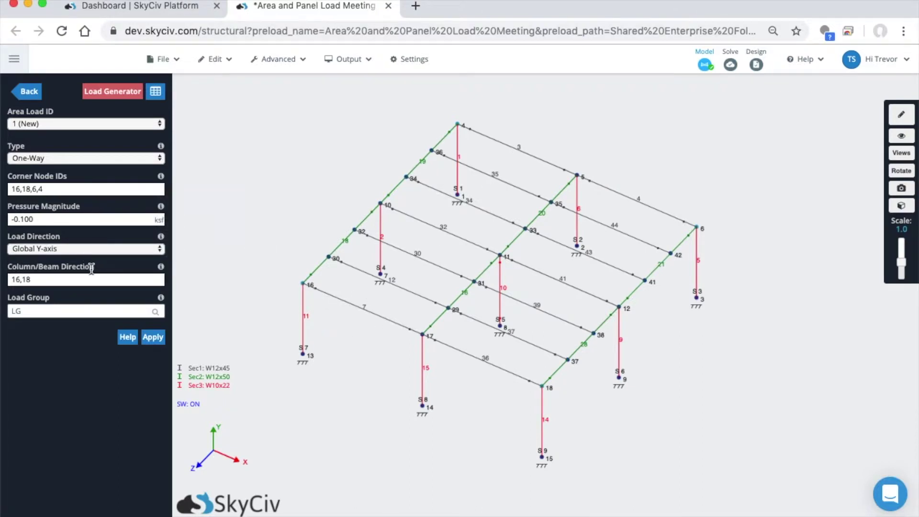
{"action": "left_click_drag", "start_coordinate": [94, 267], "coordinate": [13, 268]}
{"action": "left_click", "coordinate": [46, 267]}
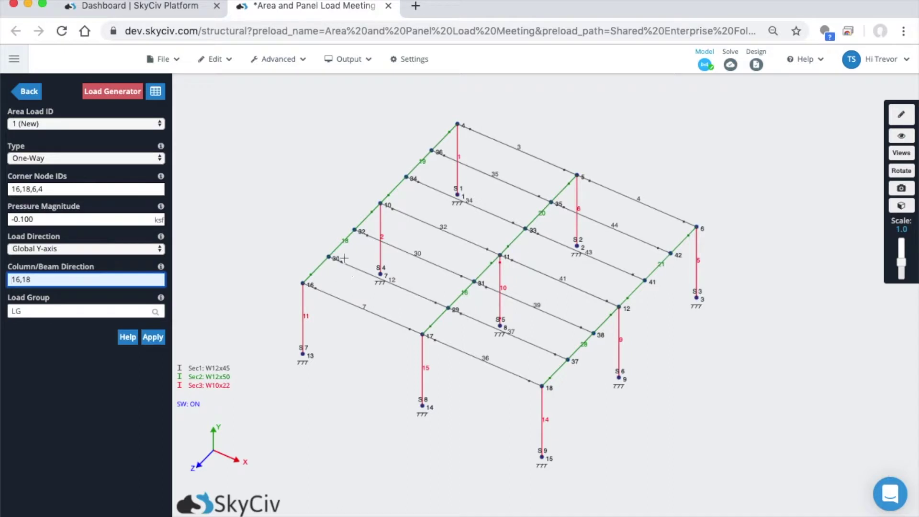
{"action": "left_click_drag", "start_coordinate": [369, 338], "coordinate": [391, 247]}
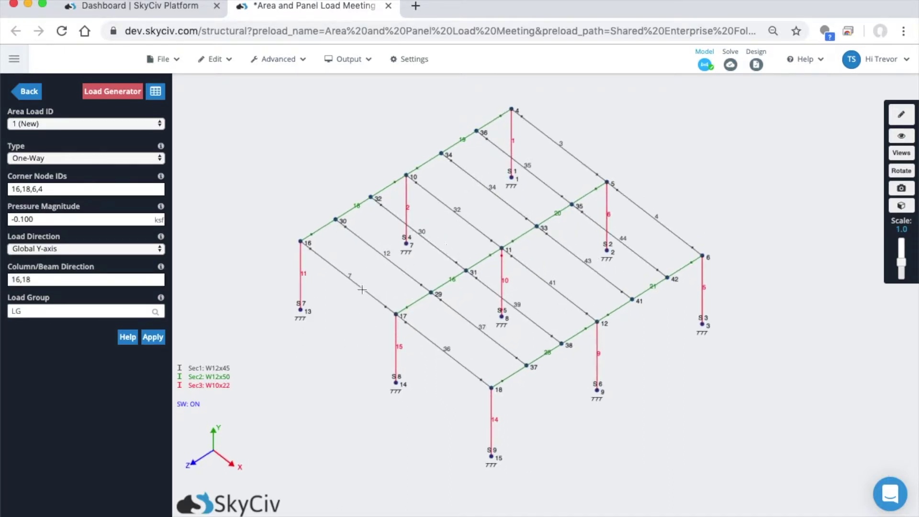
{"action": "left_click_drag", "start_coordinate": [347, 303], "coordinate": [391, 267]}
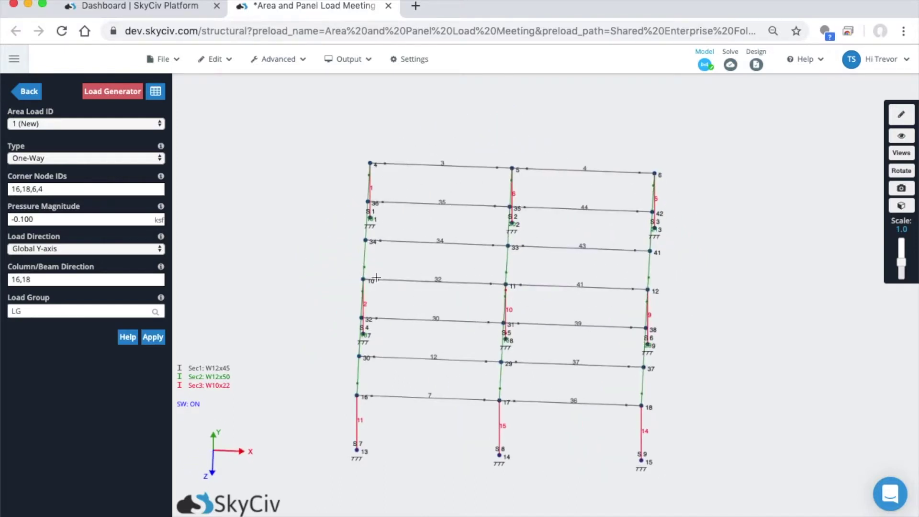
{"action": "left_click_drag", "start_coordinate": [574, 293], "coordinate": [534, 285]}
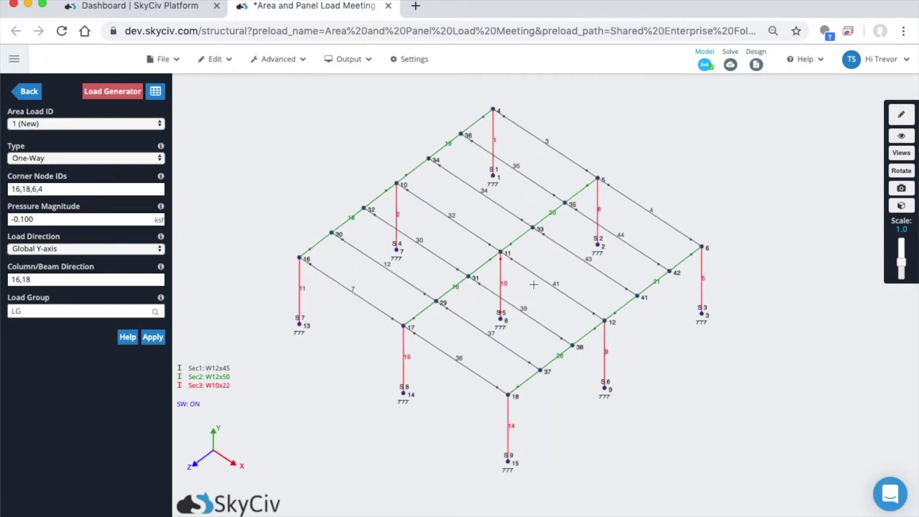
{"action": "left_click", "coordinate": [459, 285]}
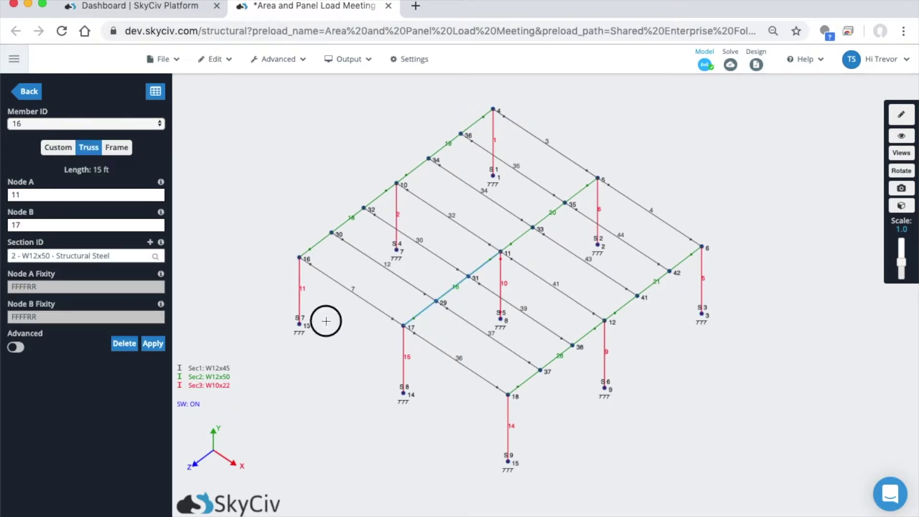
- Start a fresh area load with corner nodes 16,18 and a -0.10 ksf pressure
{"action": "left_click", "coordinate": [30, 91]}
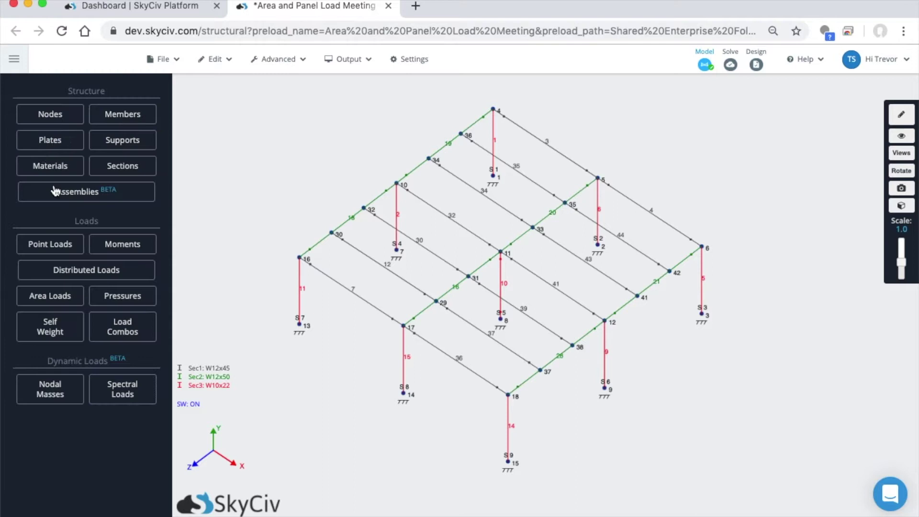
{"action": "left_click", "coordinate": [53, 290]}
{"action": "type", "text": "16,18,6,4"}
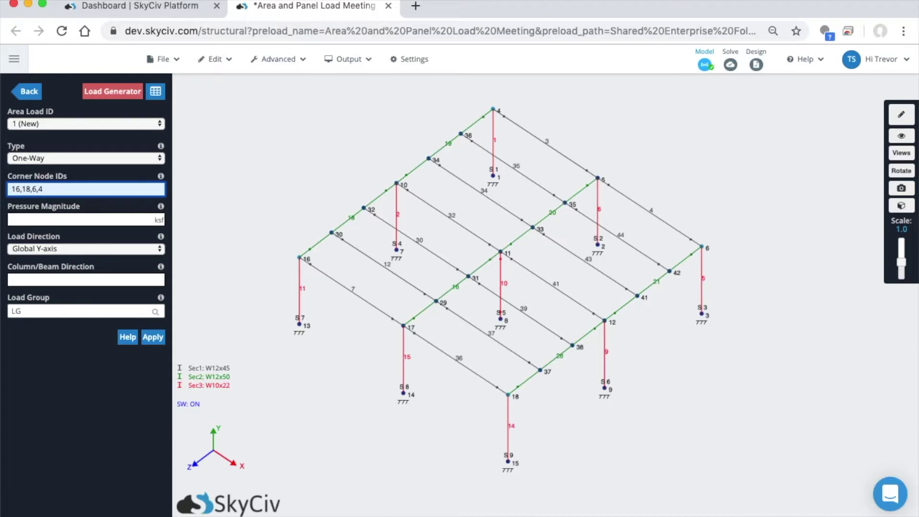
{"action": "left_click", "coordinate": [42, 220]}
{"action": "type", "text": "-0.10"}
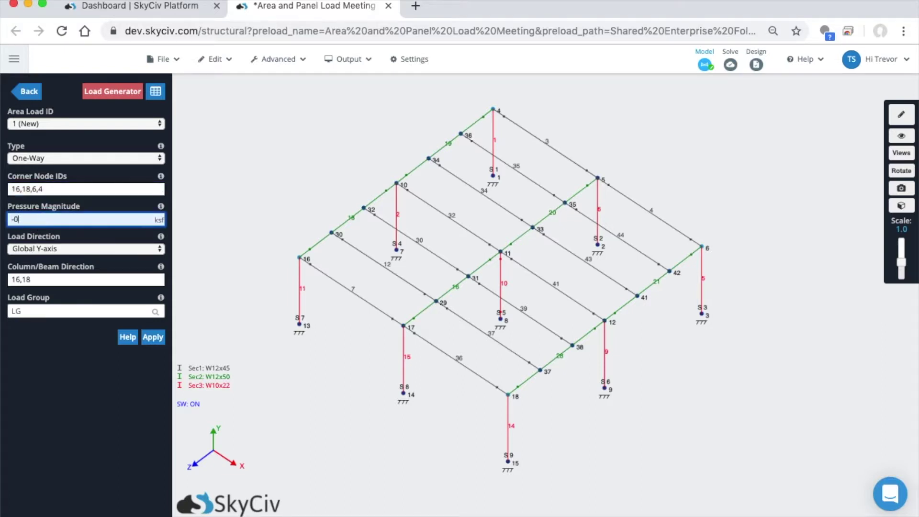
{"action": "left_click", "coordinate": [37, 279]}
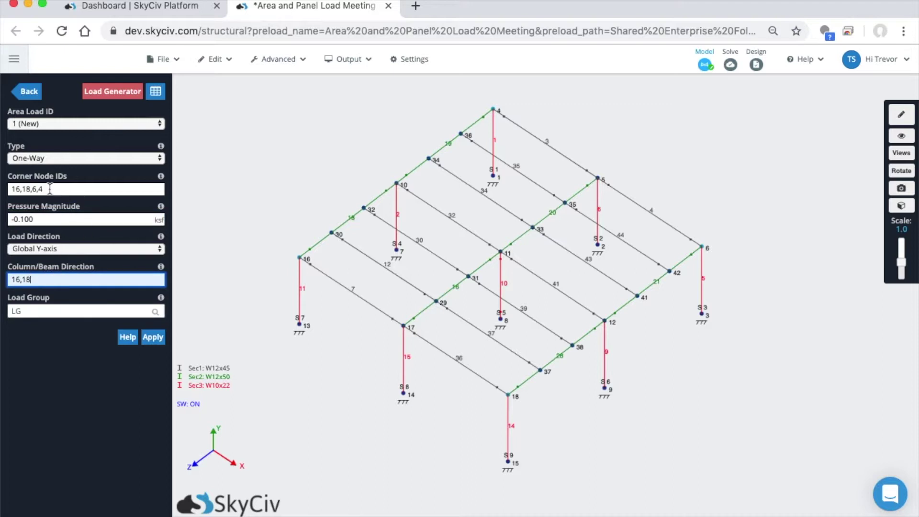
- Verify corner nodes 16,18,6,4 and span direction 16,18 in the area load form
{"action": "left_click", "coordinate": [20, 188]}
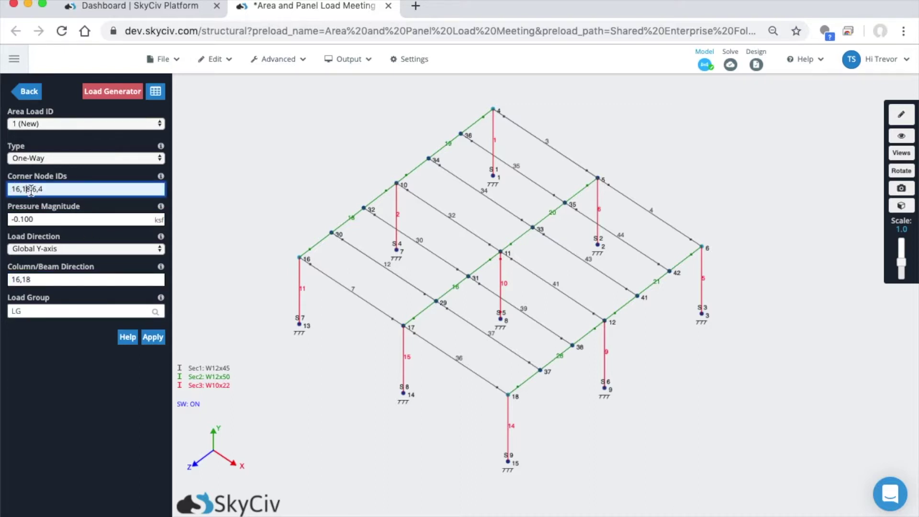
{"action": "left_click", "coordinate": [23, 190]}
{"action": "left_click", "coordinate": [52, 191]}
{"action": "left_click", "coordinate": [51, 279]}
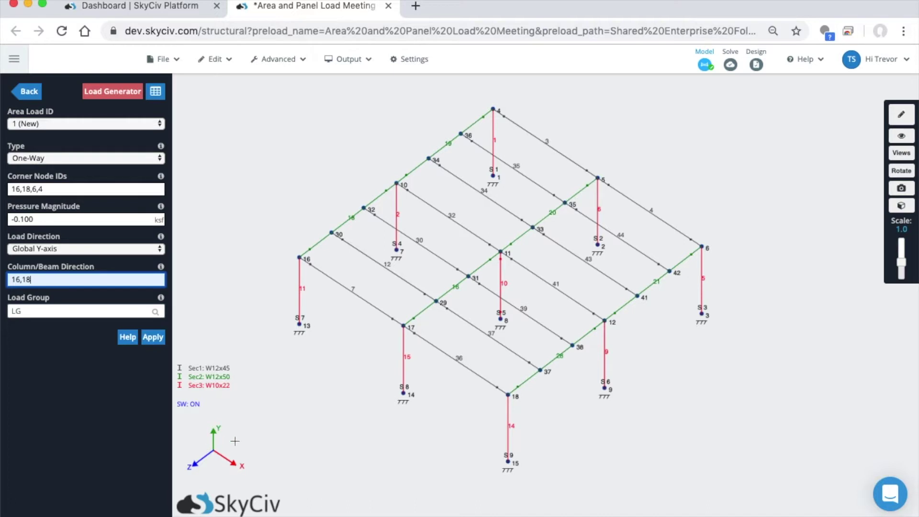
{"action": "left_click_drag", "start_coordinate": [31, 266], "coordinate": [81, 271]}
{"action": "left_click", "coordinate": [81, 271]}
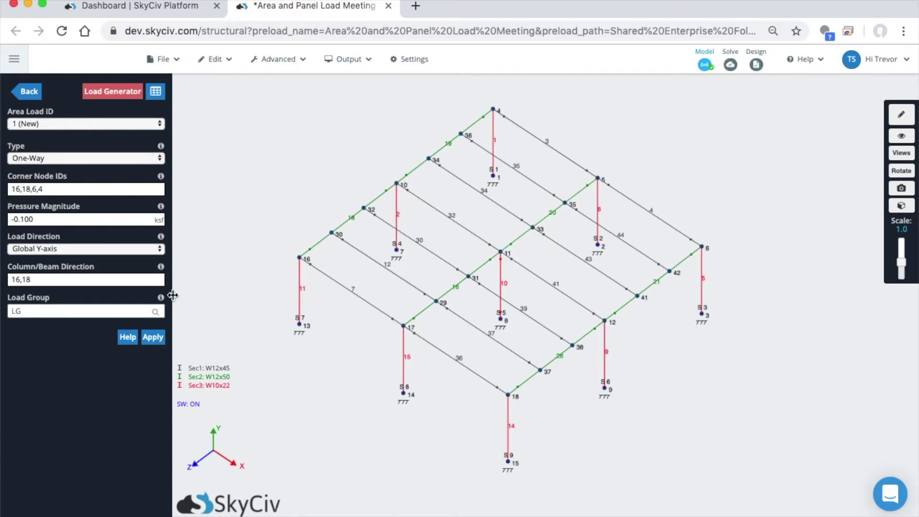
{"action": "left_click", "coordinate": [61, 279]}
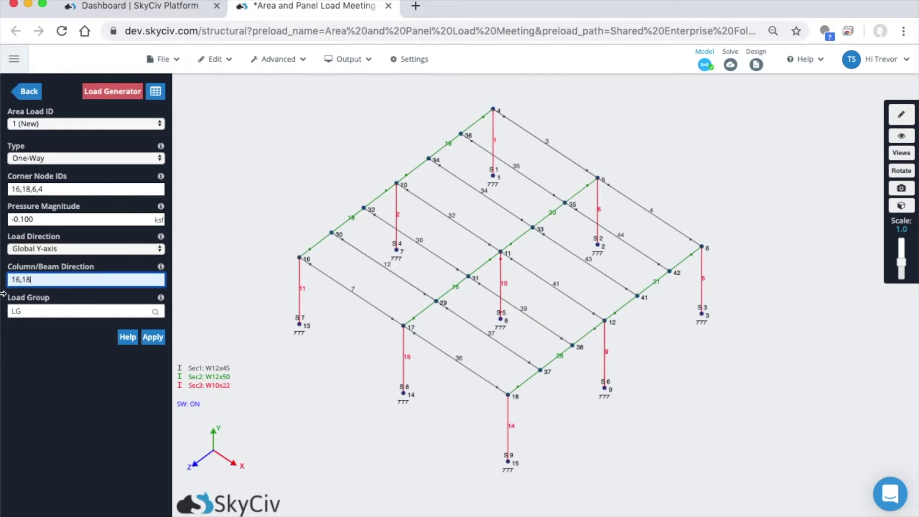
- Set the load group to Live Load and apply the area load
{"action": "left_click", "coordinate": [41, 312]}
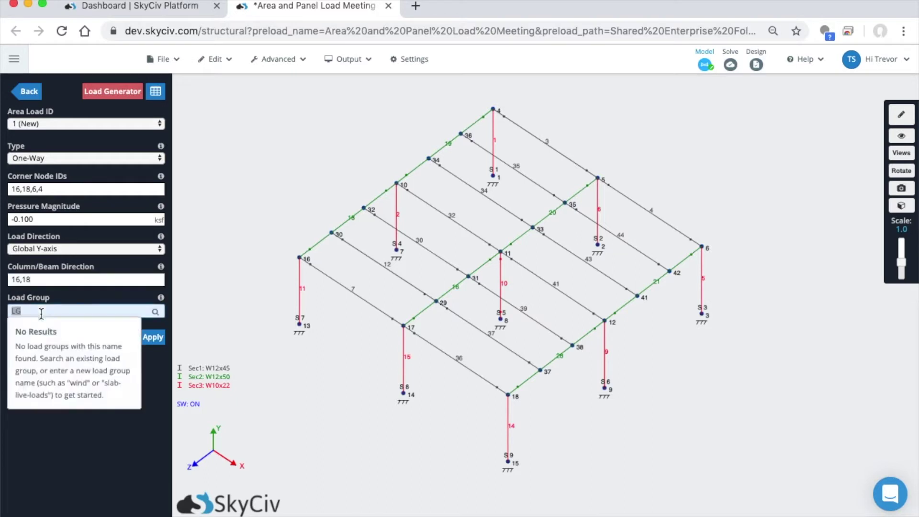
{"action": "type", "text": "Live Lo"}
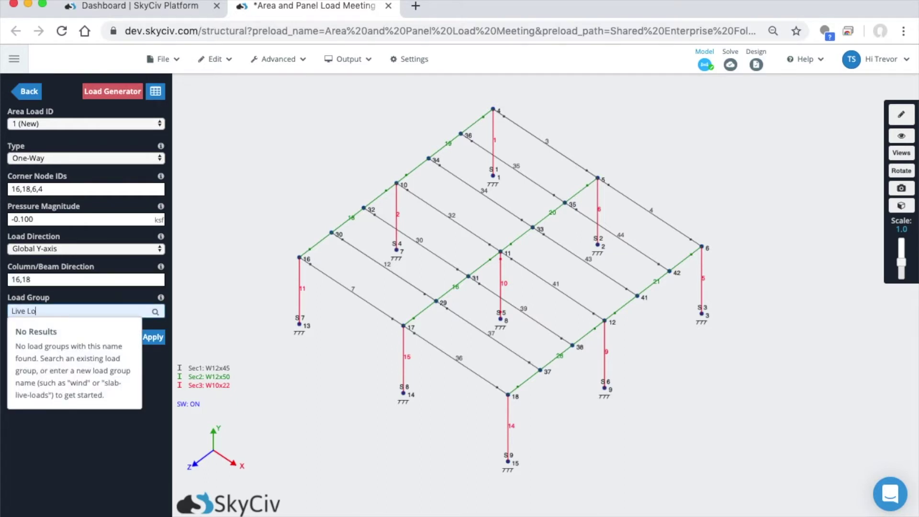
{"action": "type", "text": "ad"}
{"action": "left_click", "coordinate": [57, 501]}
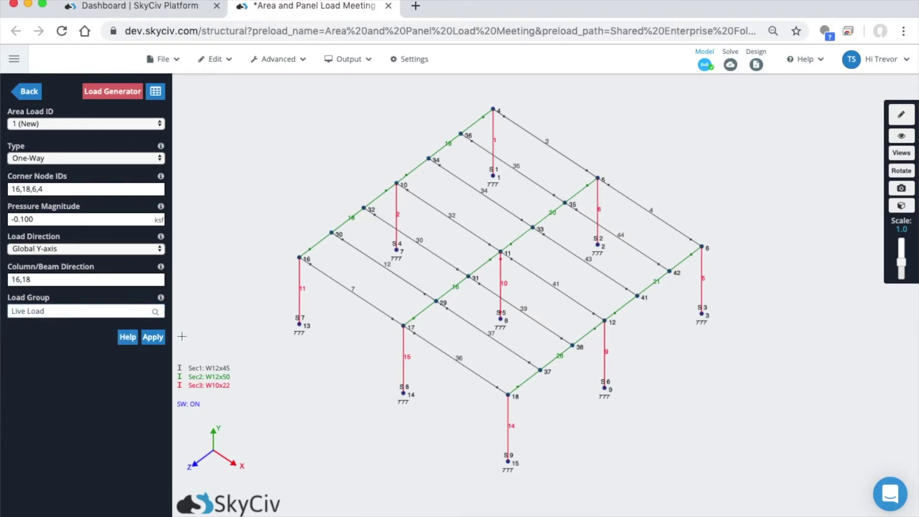
{"action": "left_click", "coordinate": [152, 341]}
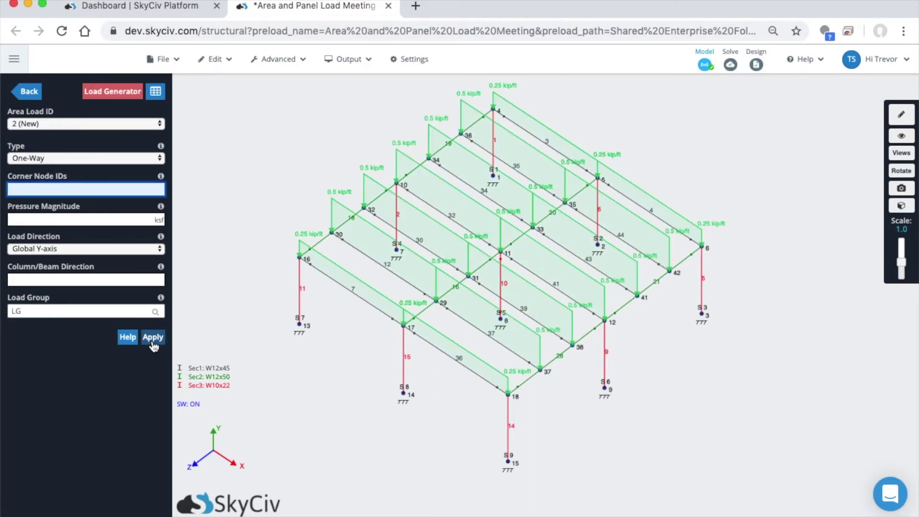
{"action": "left_click", "coordinate": [901, 136]}
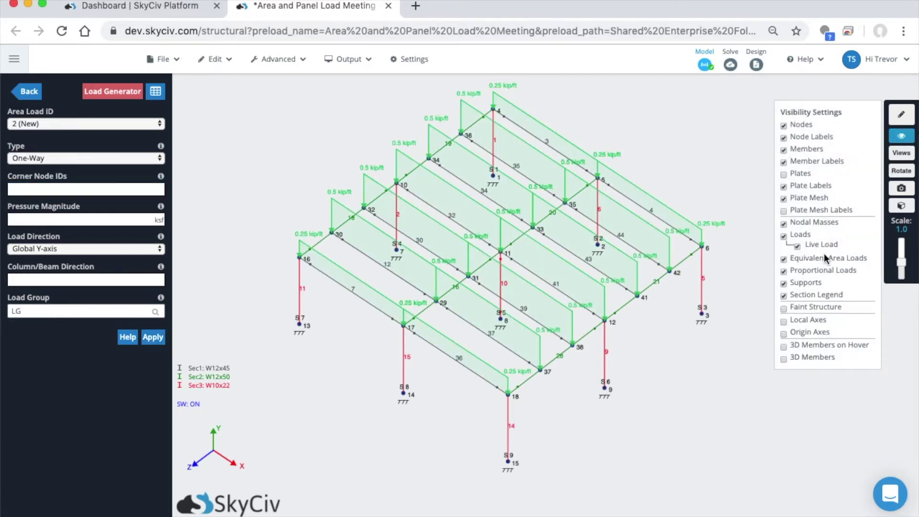
{"action": "left_click", "coordinate": [820, 265]}
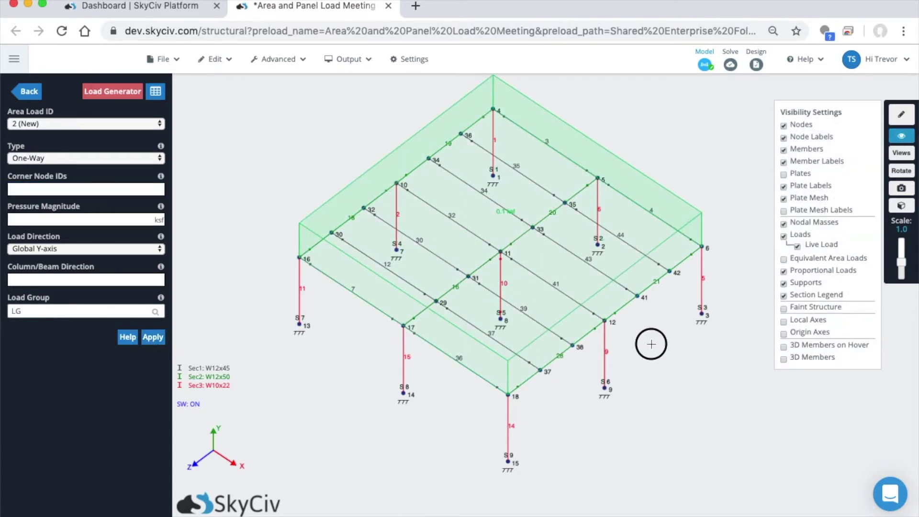
{"action": "mouse_move", "coordinate": [651, 343]}
{"action": "left_mouse_down"}
{"action": "mouse_move", "coordinate": [599, 318]}
{"action": "mouse_move", "coordinate": [654, 334]}
{"action": "left_mouse_up"}
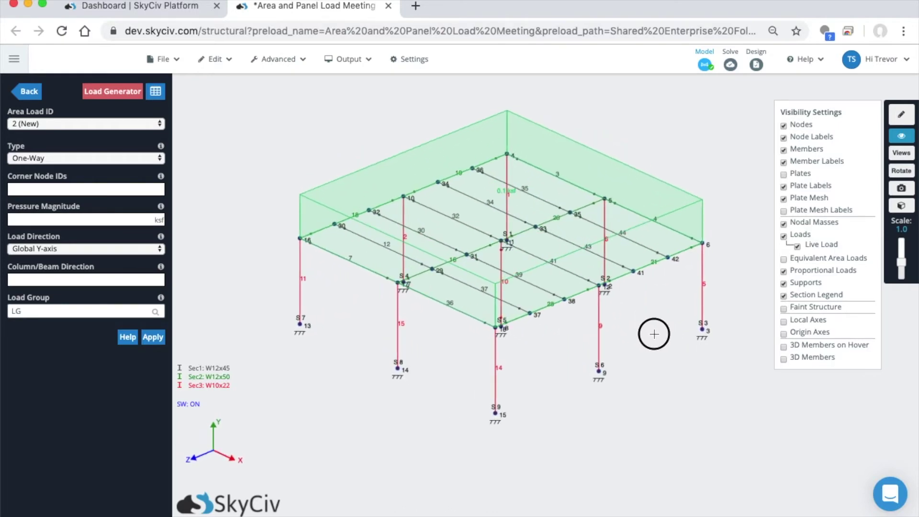
{"action": "left_click", "coordinate": [816, 266]}
{"action": "left_click_drag", "start_coordinate": [653, 325], "coordinate": [593, 307]}
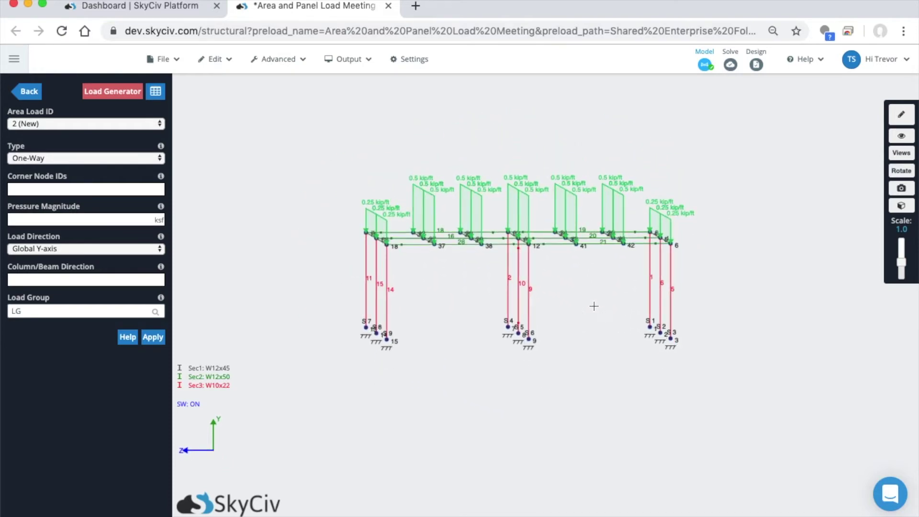
- Select area load 1 on the model to show its 90.00 kip check with 0.00% variance
{"action": "left_click_drag", "start_coordinate": [433, 290], "coordinate": [374, 283]}
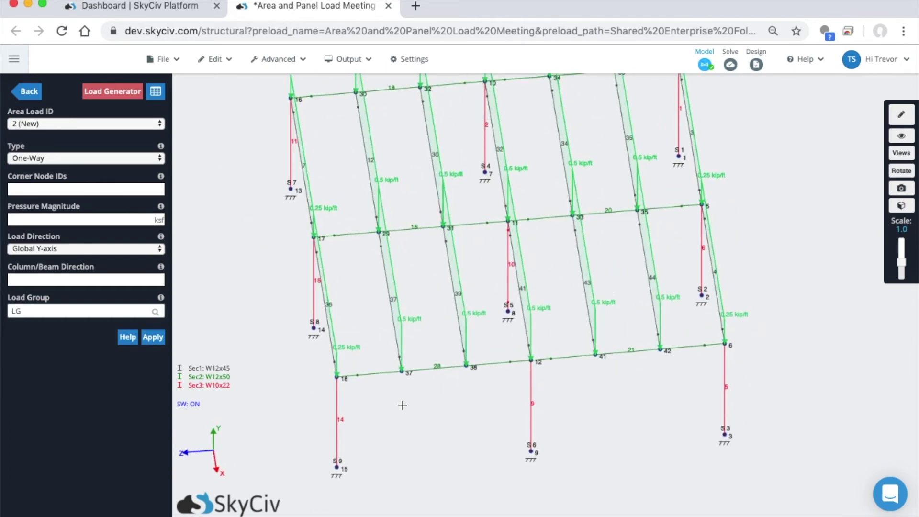
{"action": "left_click_drag", "start_coordinate": [402, 405], "coordinate": [413, 372]}
{"action": "left_click", "coordinate": [407, 221]}
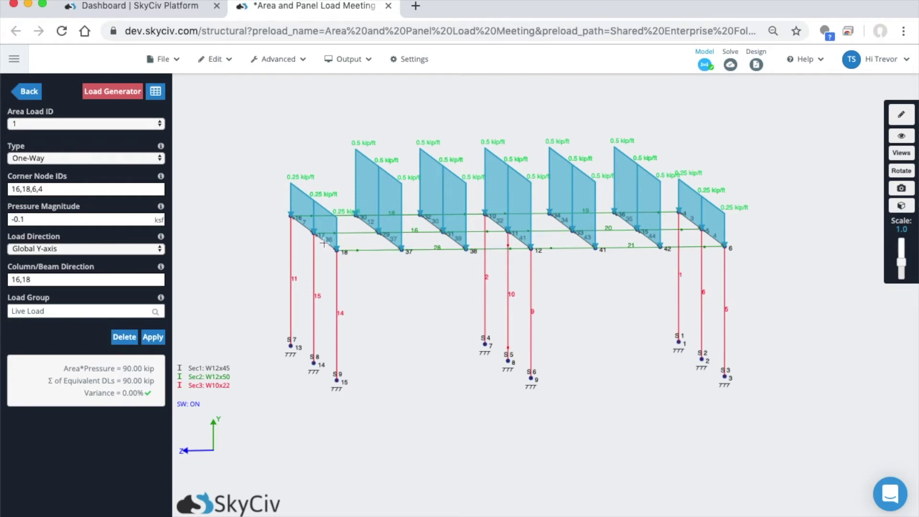
{"action": "scroll", "coordinate": [249, 225], "scroll_direction": "up", "scroll_amount": 1}
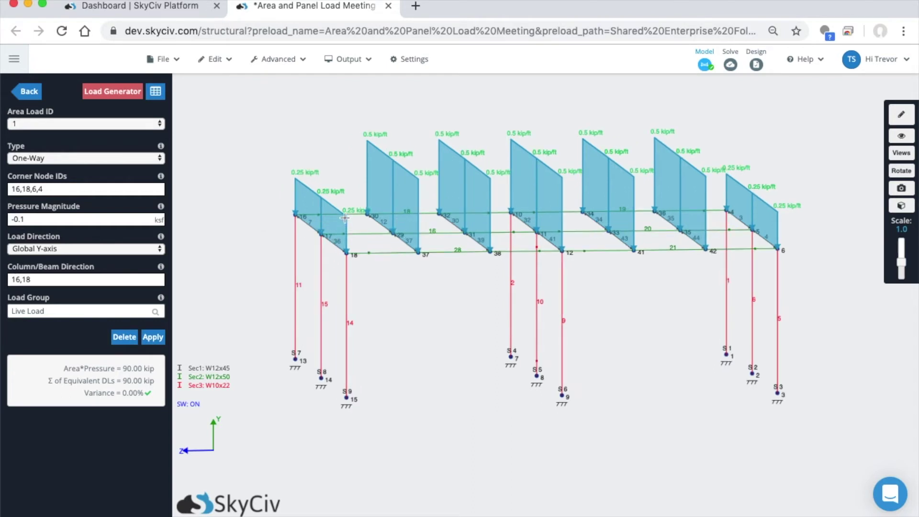
{"action": "left_click", "coordinate": [329, 222]}
{"action": "left_click_drag", "start_coordinate": [305, 130], "coordinate": [319, 167]}
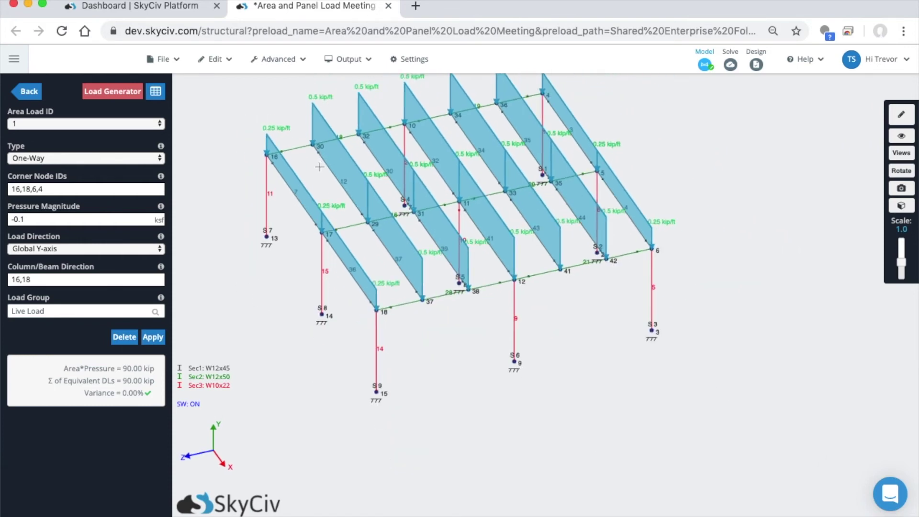
{"action": "left_click_drag", "start_coordinate": [269, 269], "coordinate": [280, 264]}
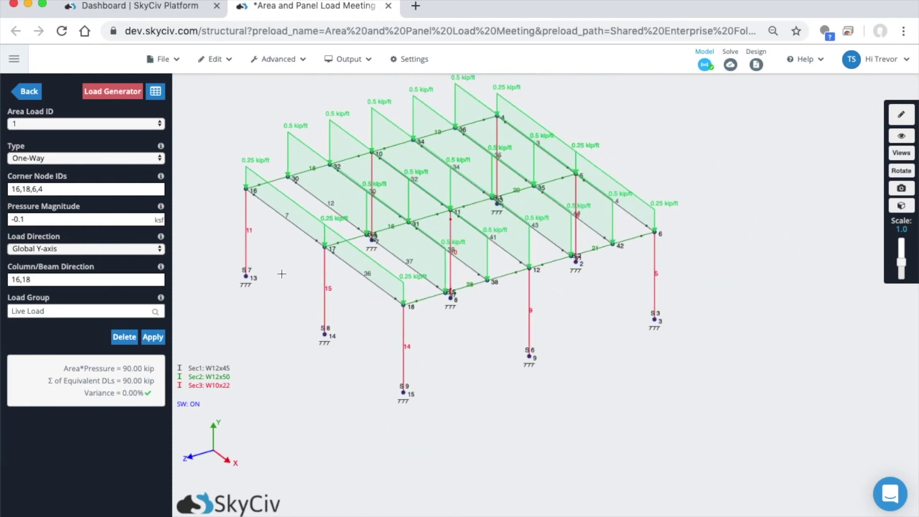
{"action": "left_click_drag", "start_coordinate": [281, 308], "coordinate": [280, 324]}
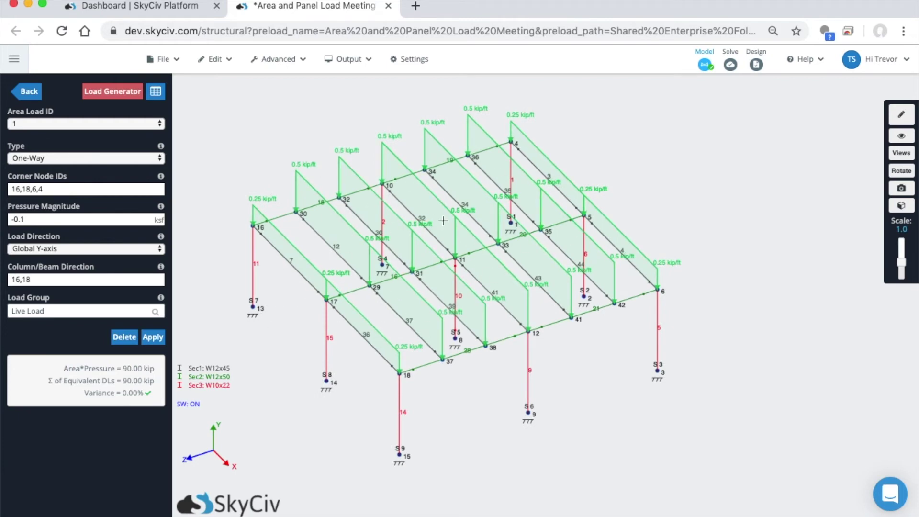
{"action": "mouse_move", "coordinate": [148, 381]}
{"action": "mouse_move", "coordinate": [93, 374]}
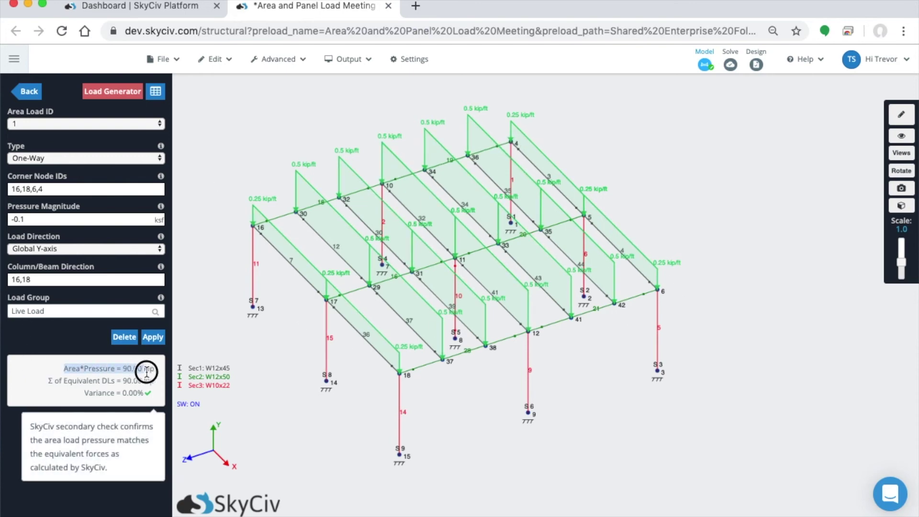
{"action": "left_click_drag", "start_coordinate": [151, 370], "coordinate": [38, 390]}
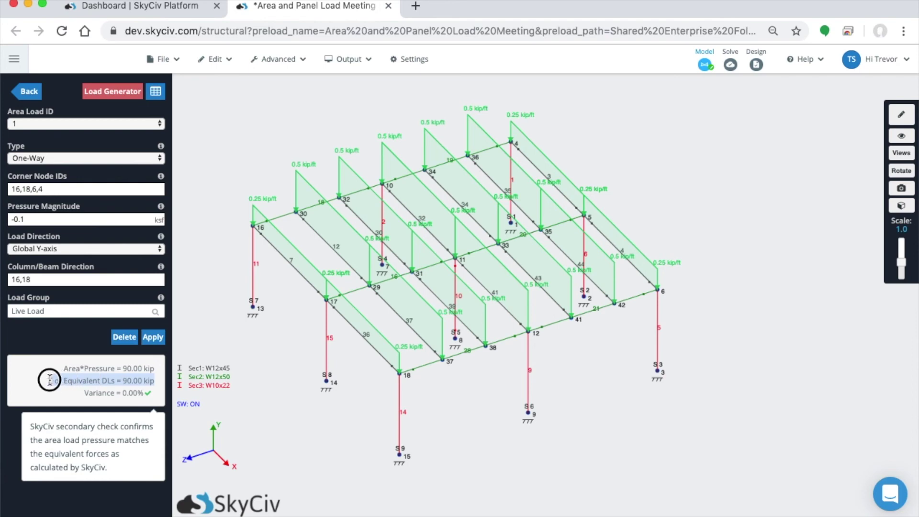
{"action": "left_click", "coordinate": [38, 390]}
{"action": "mouse_move", "coordinate": [122, 386]}
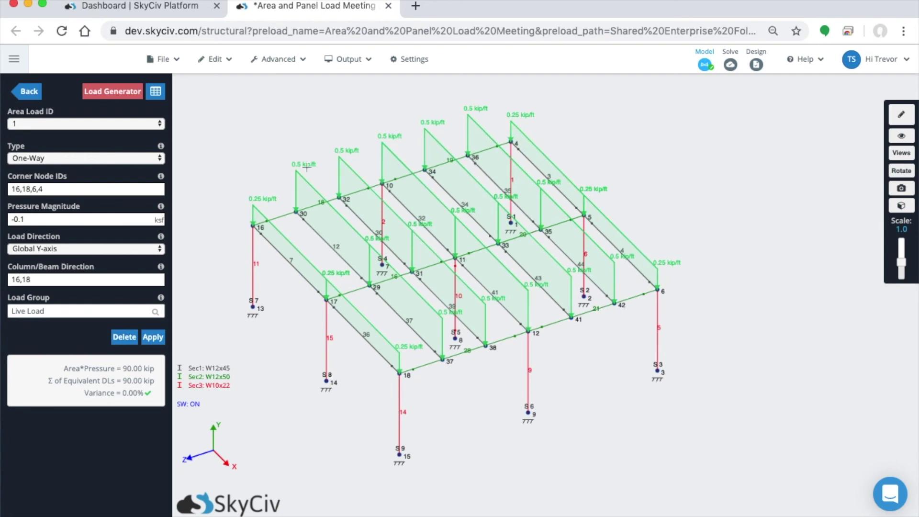
{"action": "left_click_drag", "start_coordinate": [307, 168], "coordinate": [293, 364]}
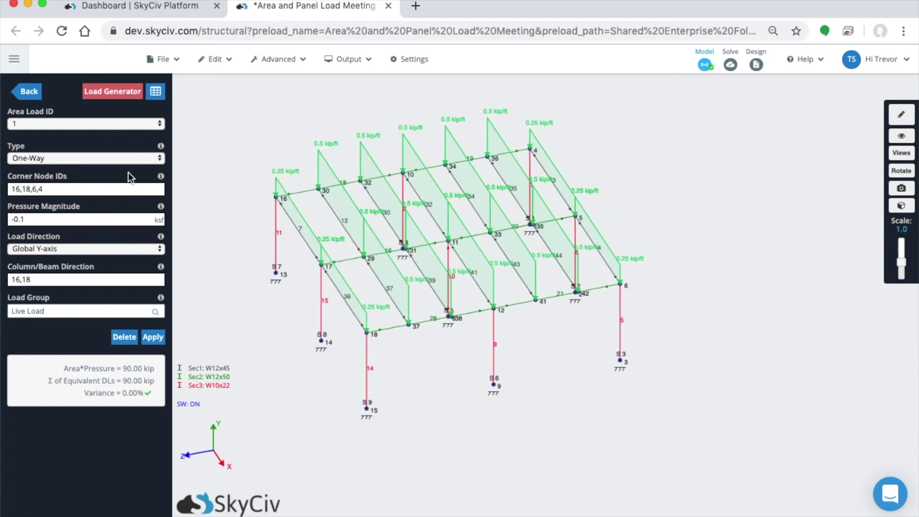